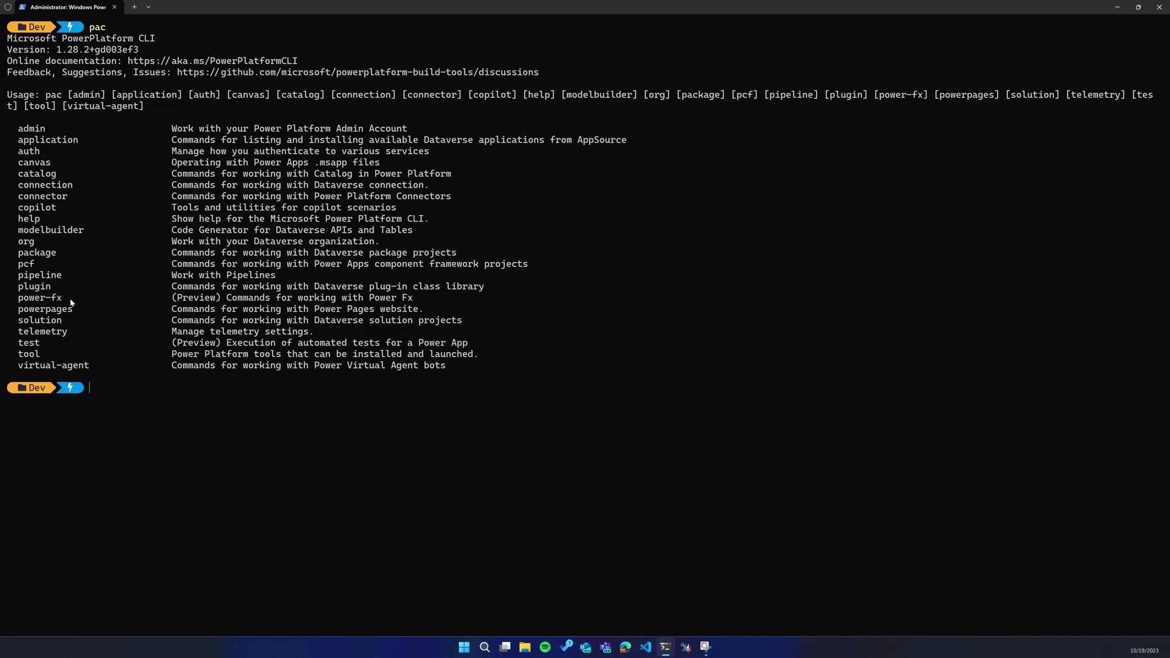
{"action": "type", "text": "pac power-"}
{"action": "type", "text": "fx help"}
Step: Run pac power-fx help to list its repl and run preview commands
{"action": "key", "text": "Return"}
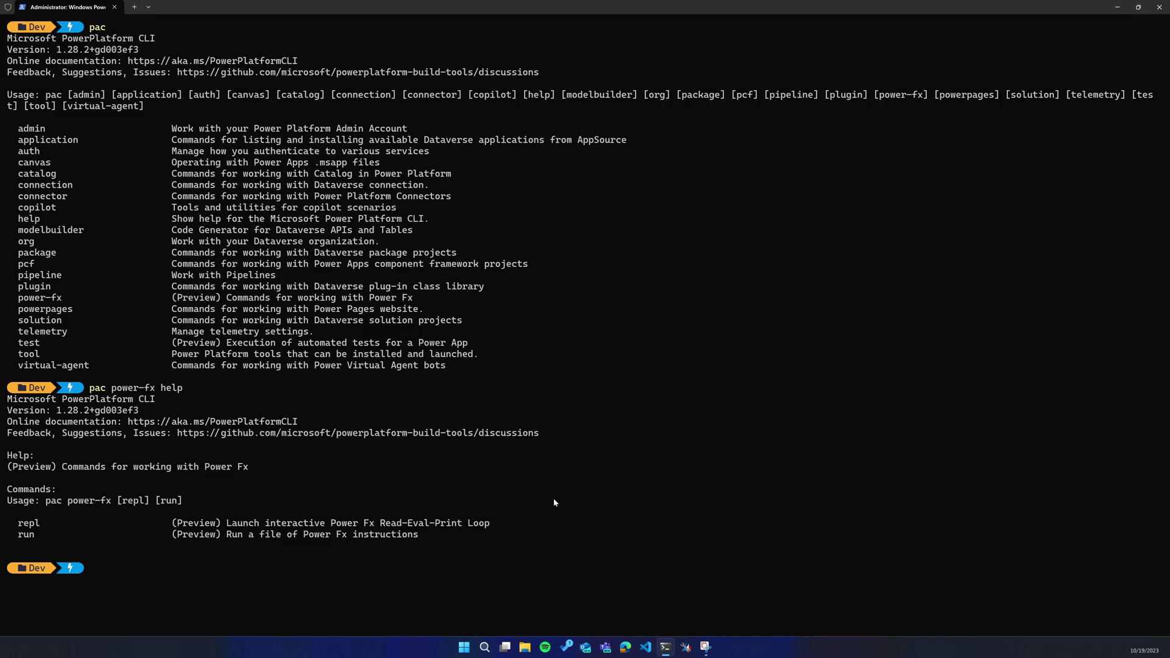
{"action": "type", "text": "pac"}
{"action": "type", "text": " power-fx"}
{"action": "type", "text": " repl"}
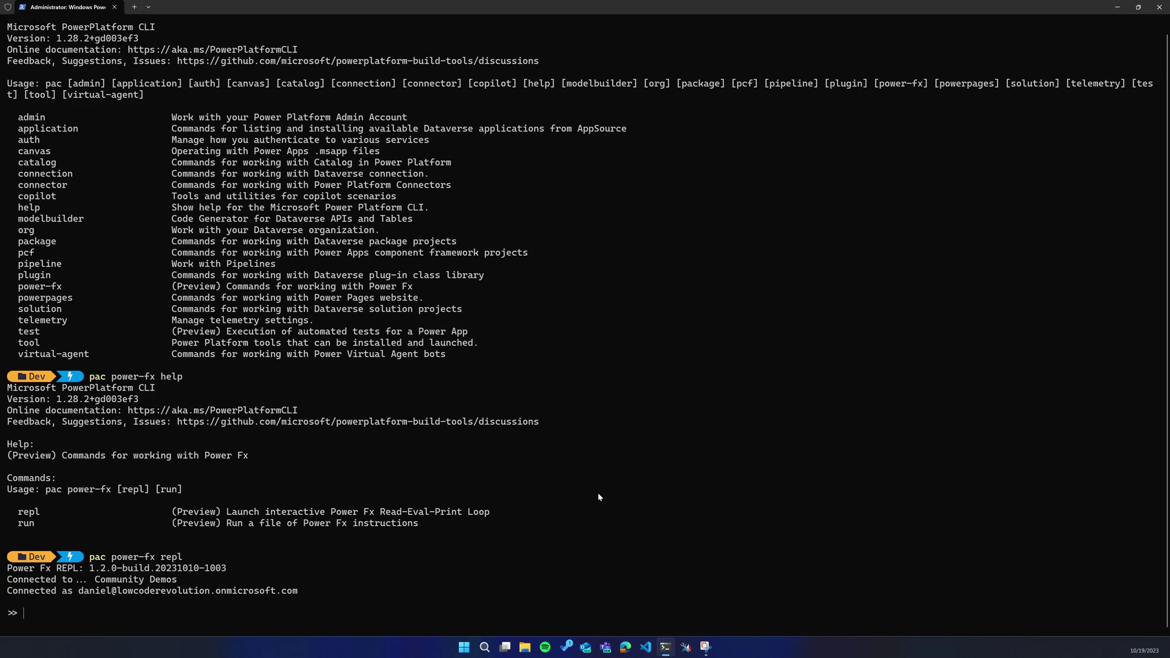
{"action": "type", "text": "Contact"}
{"action": "type", "text": "s"}
Step: Start pac power-fx repl and query Contacts, returning three contact records
{"action": "key", "text": "Return"}
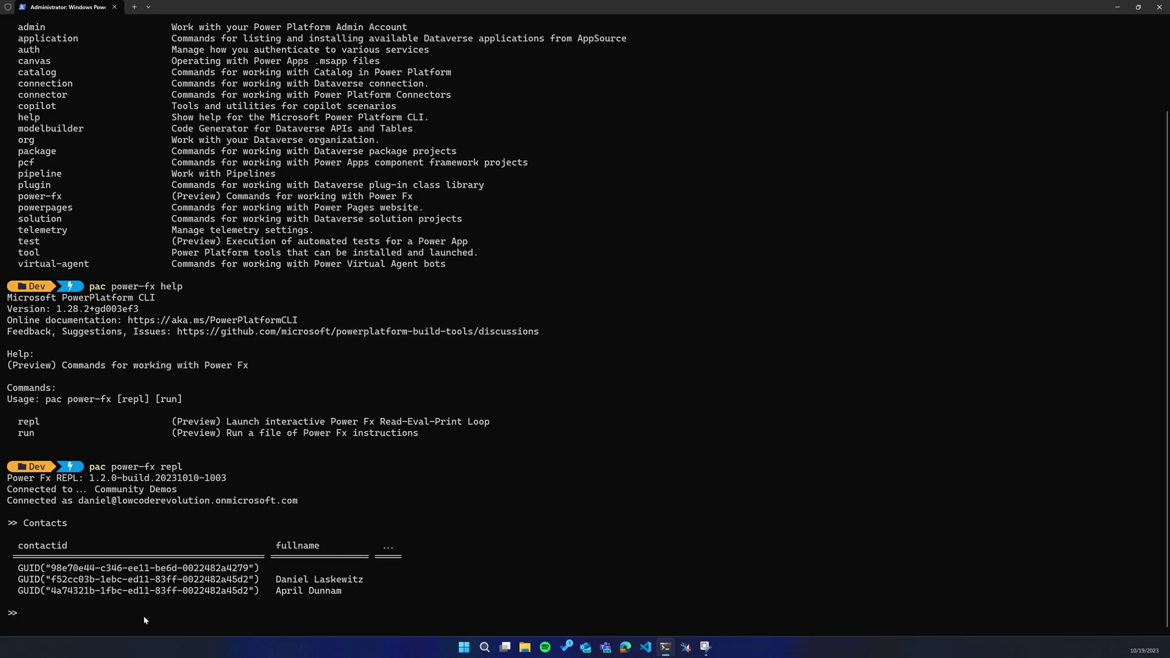
{"action": "type", "text": "Help("}
{"action": "type", "text": ")"}
Step: Remove the stray character after Help() and run it to list all Power Fx functions
{"action": "key", "text": "Home"}
{"action": "key", "text": "End"}
{"action": "type", "text": "t"}
{"action": "key", "text": "BackSpace"}
{"action": "key", "text": "Return"}
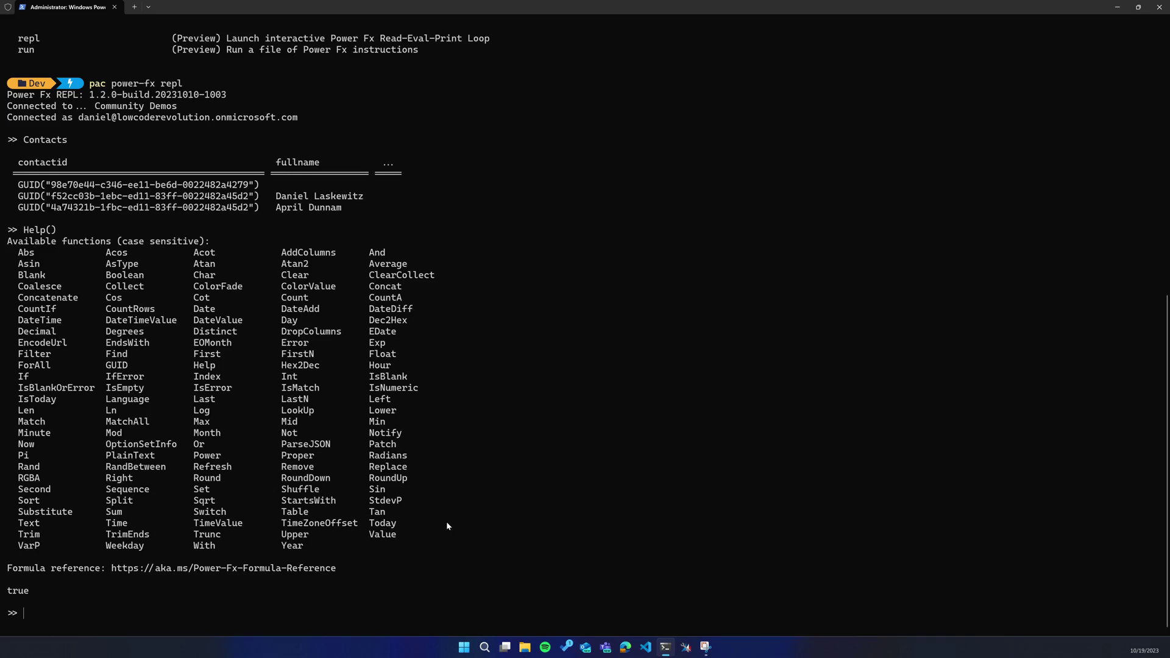
{"action": "type", "text": "Today"}
Step: Evaluate Today (error), then Today() returning Date(2023,10,19), and Now()
{"action": "key", "text": "Return"}
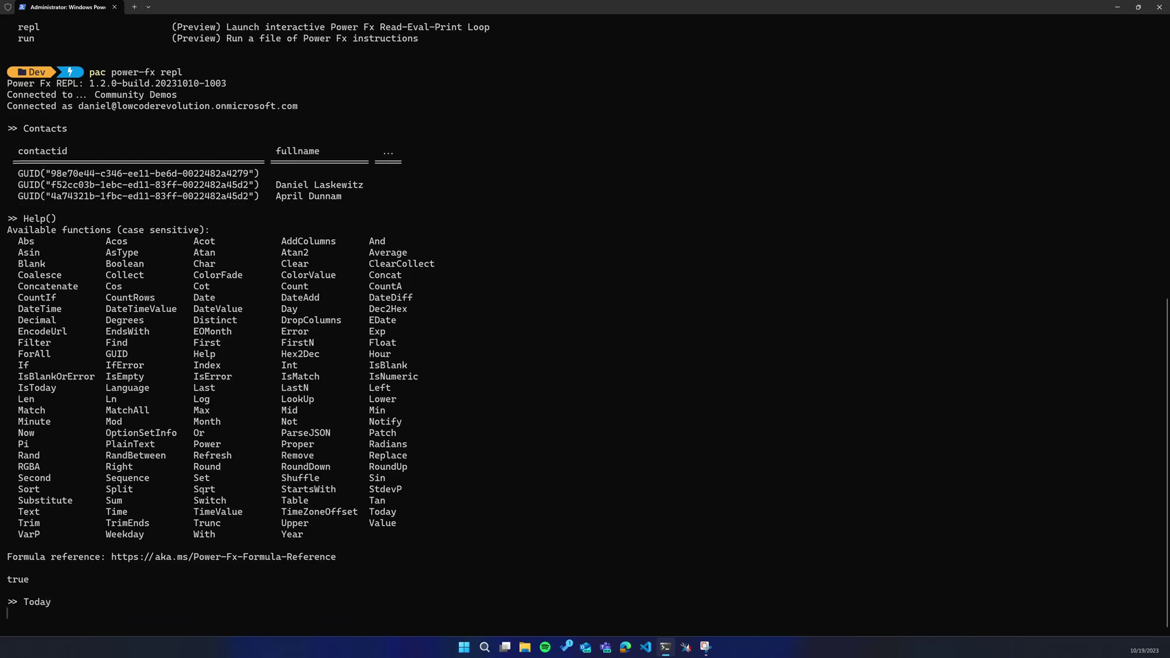
{"action": "type", "text": "Today()"}
{"action": "key", "text": "Return"}
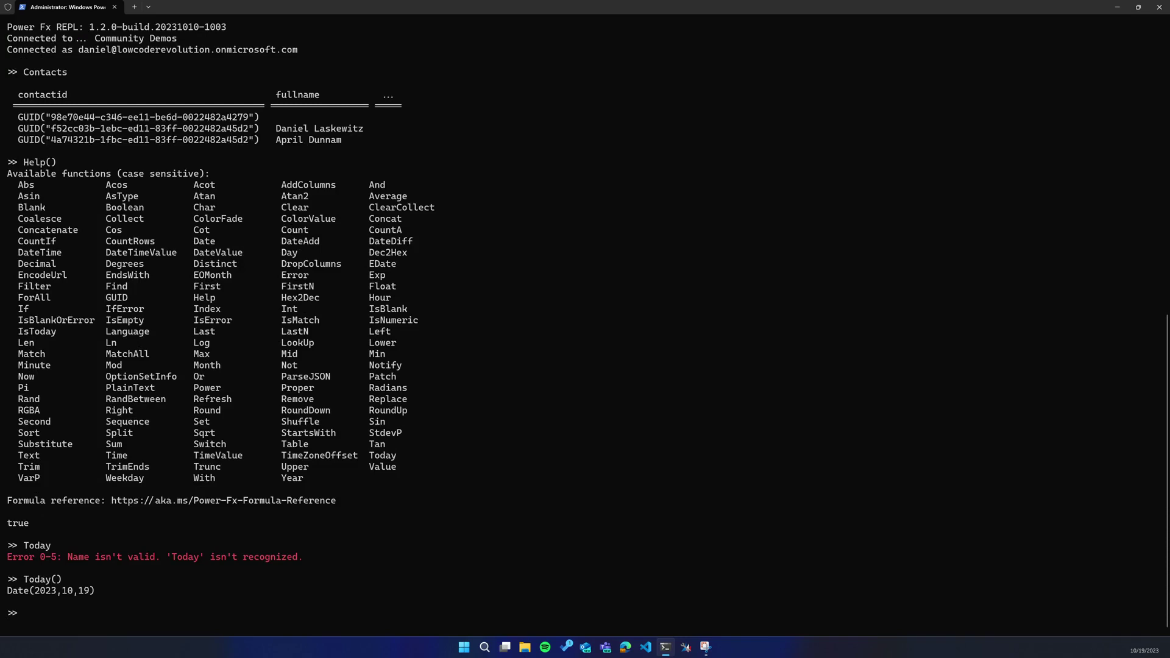
{"action": "type", "text": "Now()"}
{"action": "key", "text": "Return"}
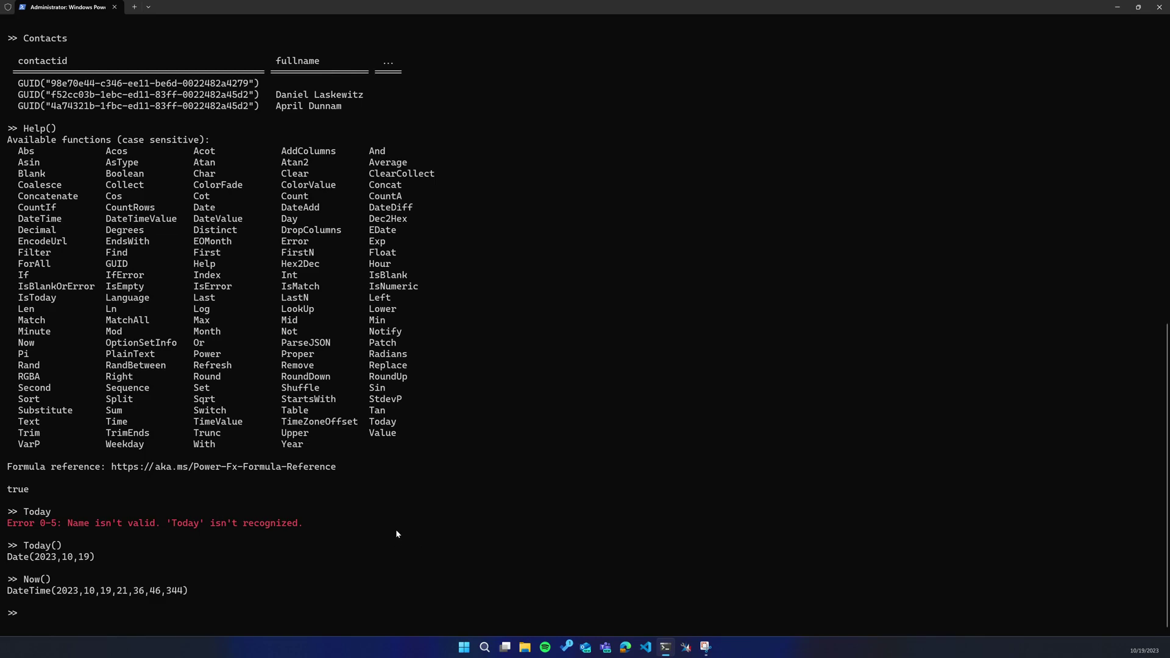
{"action": "type", "text": "Filt"}
{"action": "type", "text": "er("}
{"action": "type", "text": "Con"}
{"action": "type", "text": "tacts,"}
{"action": "type", "text": " fu"}
{"action": "type", "text": "llname = "}
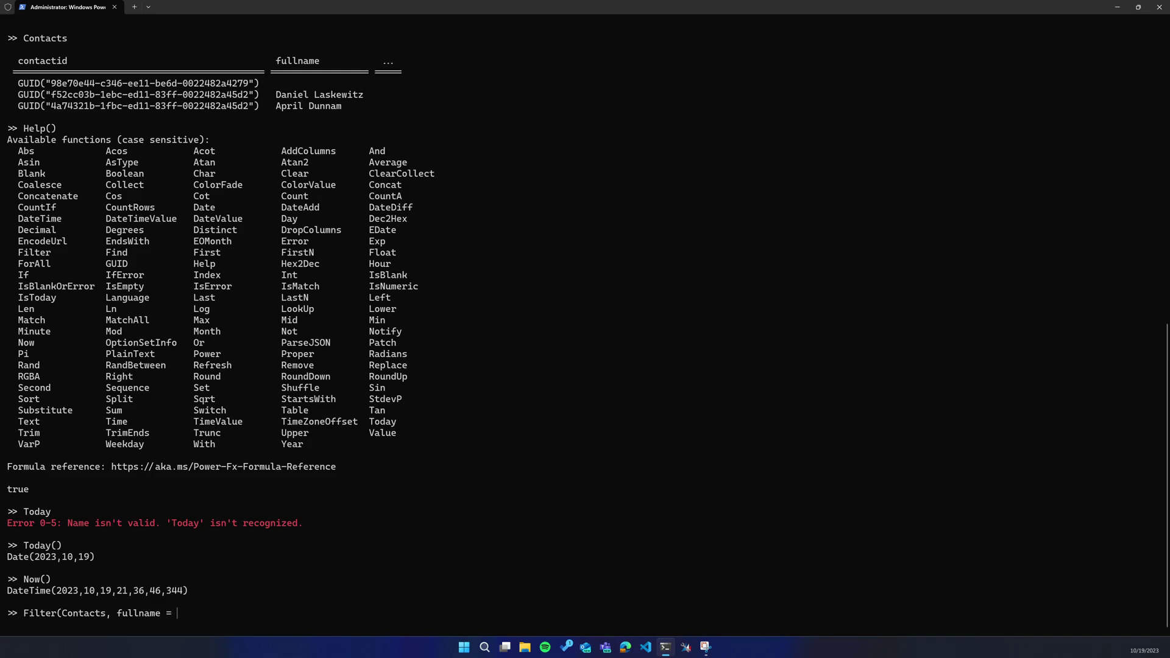
{"action": "type", "text": "\"Danie"}
{"action": "type", "text": "l Laskewitz"}
{"action": "type", "text": "\")"}
Step: Wrap the Filter formula in First() to return Daniel Laskewitz's contact record
{"action": "key", "text": "Left"}
{"action": "key", "text": "Left"}
{"action": "key", "text": "Left"}
{"action": "type", "text": "First("}
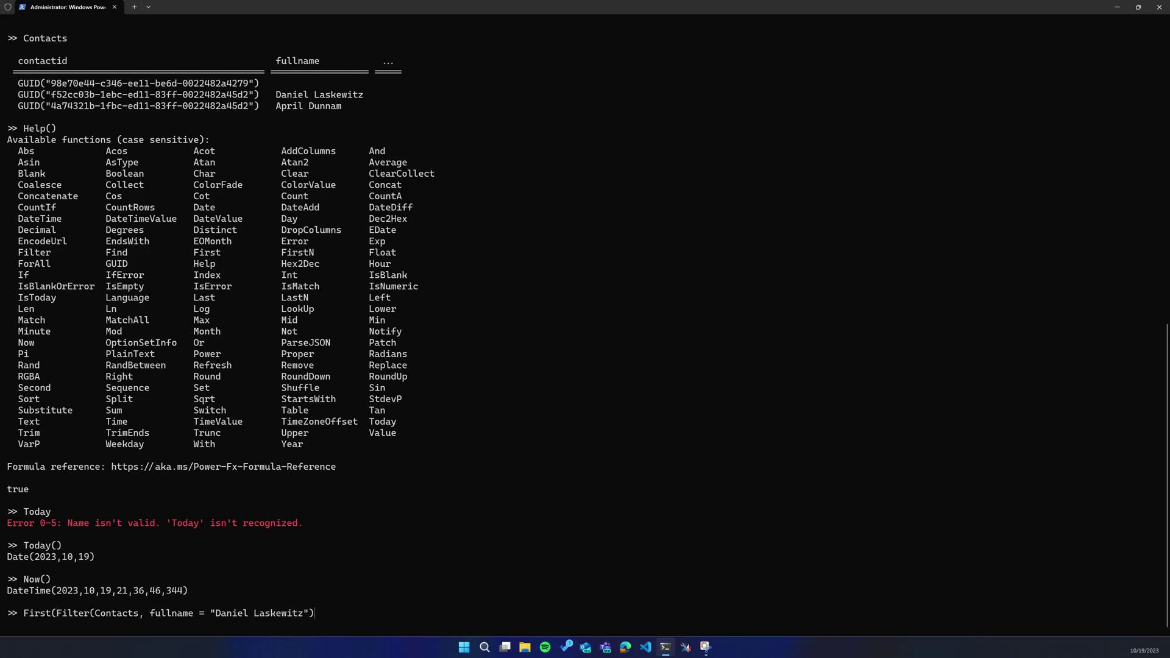
{"action": "type", "text": ")"}
{"action": "key", "text": "Return"}
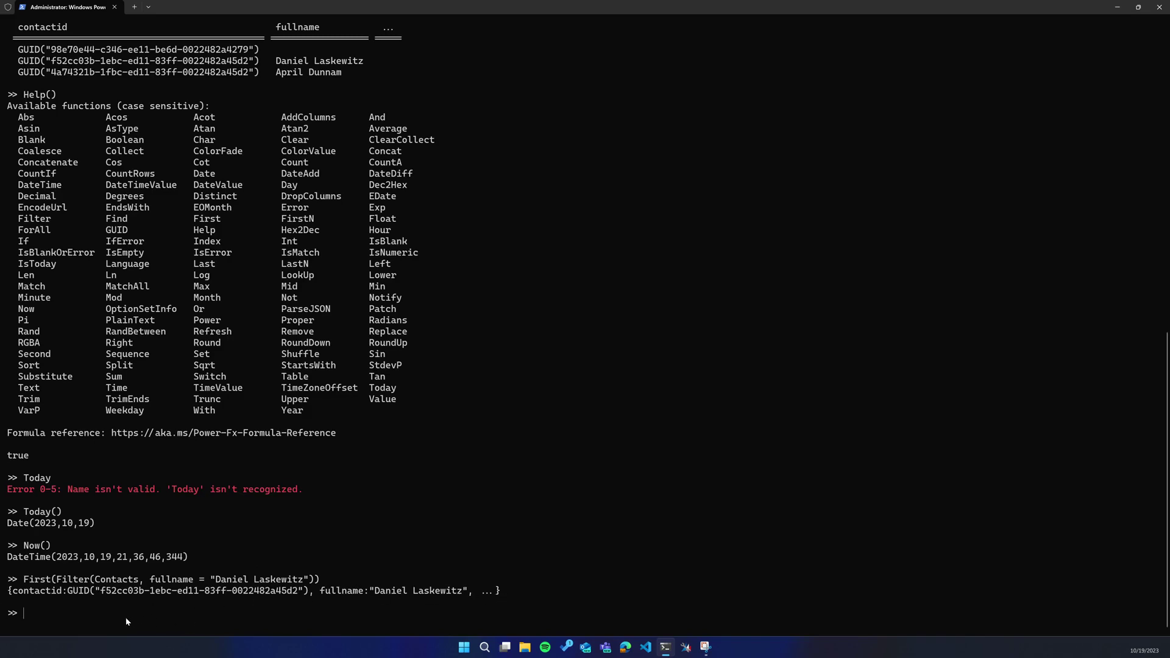
{"action": "type", "text": "L"}
{"action": "type", "text": "ookUp"}
{"action": "type", "text": "("}
{"action": "type", "text": "C"}
{"action": "type", "text": "ontacts"}
{"action": "type", "text": ", full"}
{"action": "type", "text": "name = "}
{"action": "type", "text": "\"Daniel Laskewitz\""}
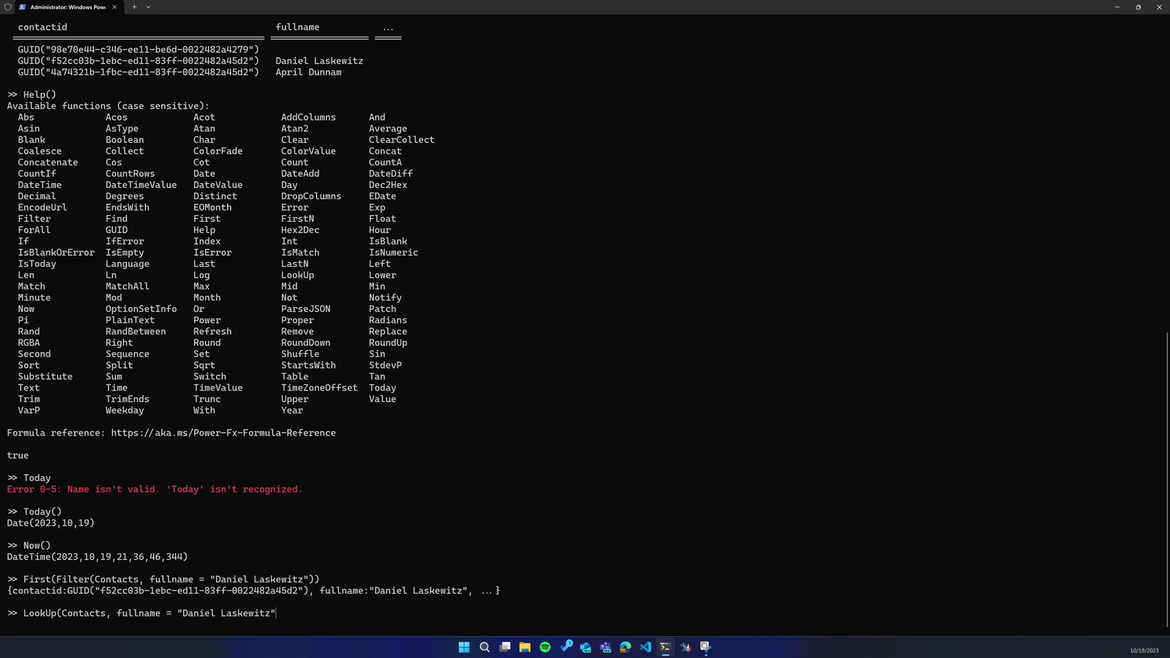
{"action": "type", "text": ", "}
{"action": "type", "text": "fullna"}
{"action": "type", "text": "me)"}
Step: Evaluate LookUp(Contacts, fullname = "Daniel Laskewitz", fullname), returning "Daniel Laskewitz"
{"action": "key", "text": "Return"}
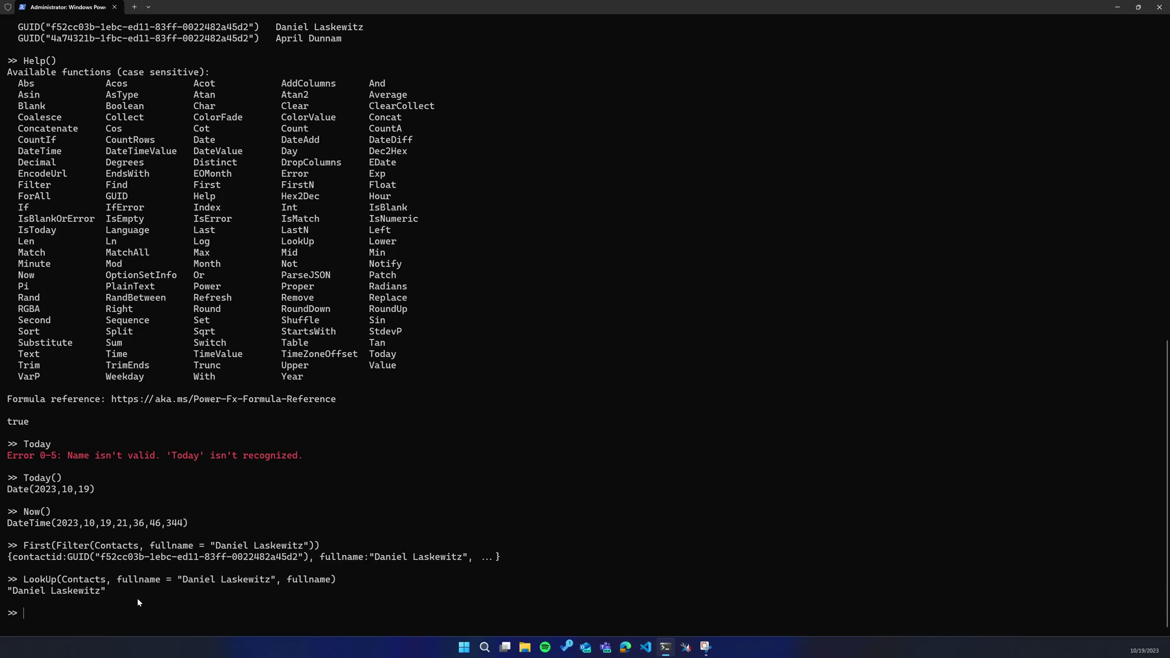
{"action": "type", "text": "Col"}
{"action": "type", "text": "lect"}
{"action": "type", "text": "("}
{"action": "type", "text": "Con"}
{"action": "type", "text": "tacts, "}
{"action": "type", "text": "{ }"}
Step: Collect a record with firstname "James" and lastname "Bond" into Contacts
{"action": "key", "text": "Left"}
{"action": "type", "text": ")"}
{"action": "key", "text": "Left"}
{"action": "key", "text": "Left"}
{"action": "type", "text": "firstname: "}
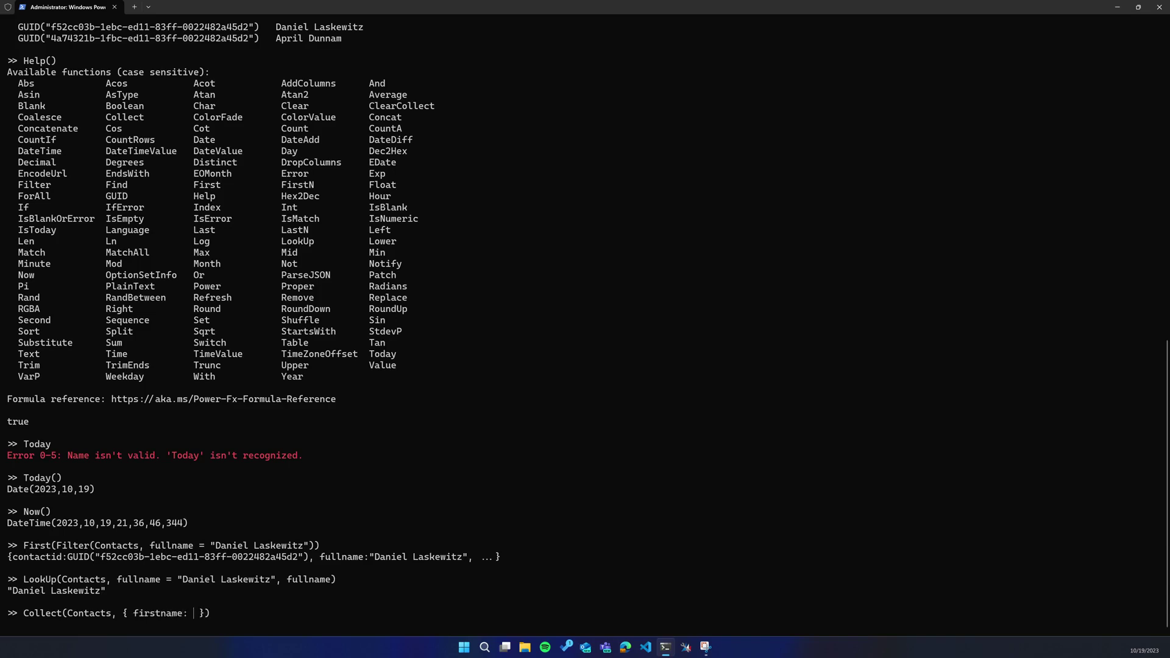
{"action": "type", "text": "\"James"}
{"action": "type", "text": "\", lastname: "}
{"action": "type", "text": "\"Bond\""}
{"action": "key", "text": "Return"}
{"action": "key", "text": "Return"}
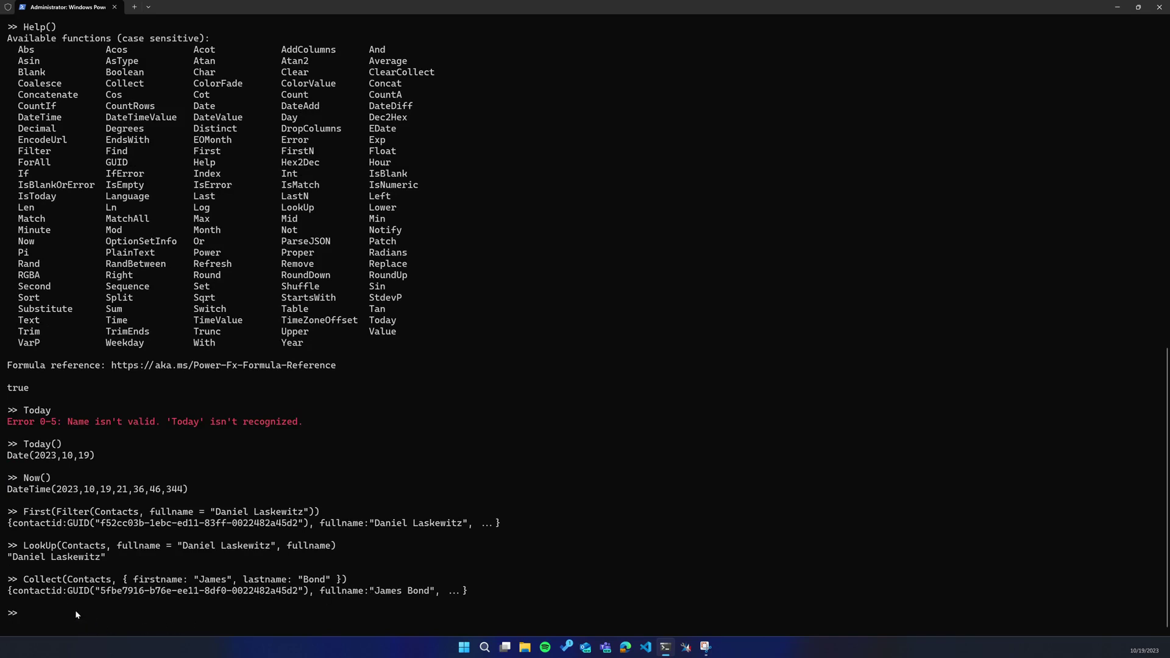
{"action": "type", "text": "Lo"}
Step: Look up James Bond's full name, then list Contacts showing four records
{"action": "key", "text": "BackSpace"}
{"action": "key", "text": "BackSpace"}
{"action": "type", "text": "LookUp(Contacts, fullname = \"James Bond\", fullname)"}
{"action": "key", "text": "Return"}
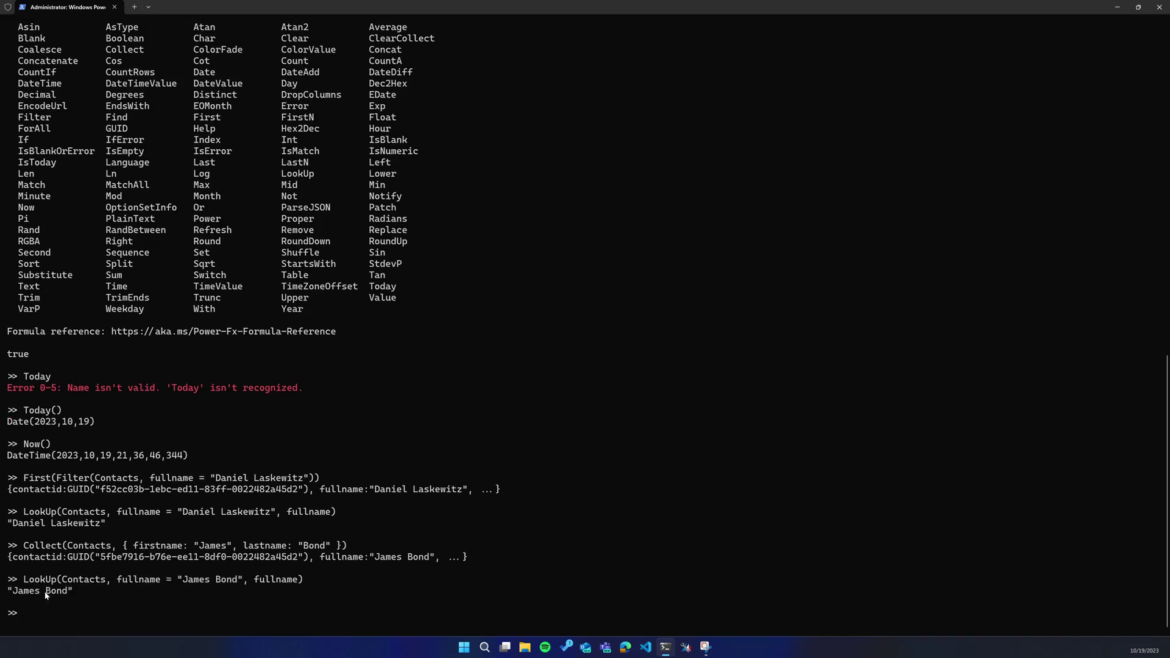
{"action": "type", "text": "Contacts"}
{"action": "key", "text": "Return"}
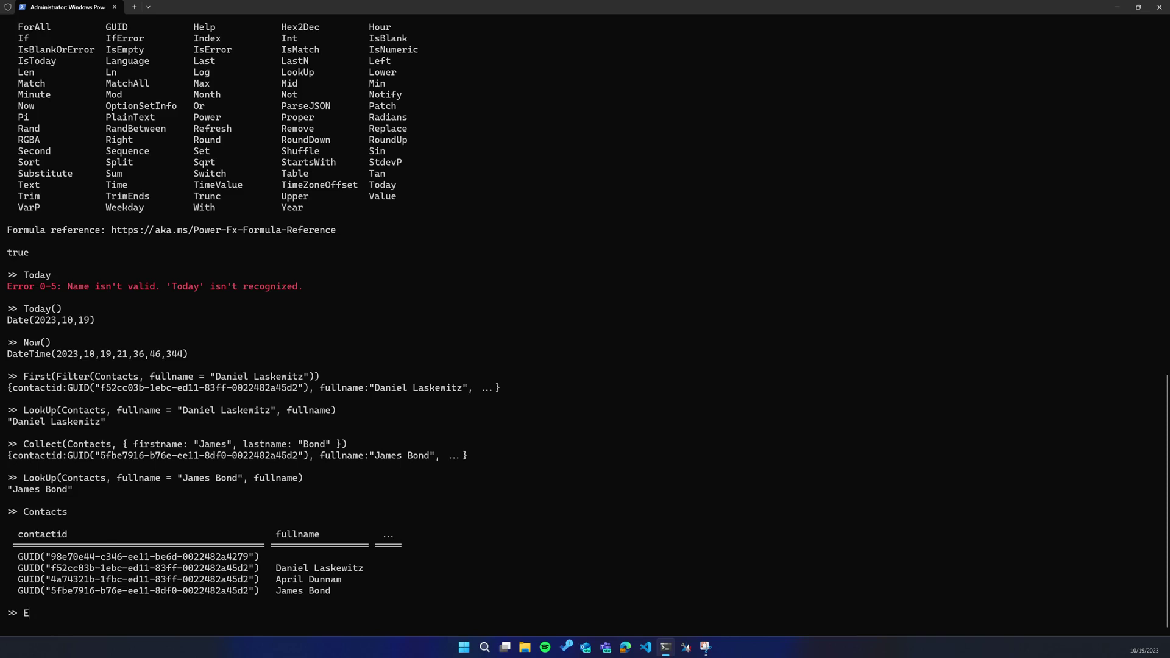
{"action": "type", "text": "Exit()"}
Step: Exit the REPL with Exit() and show the pac power-fx run help
{"action": "key", "text": "Return"}
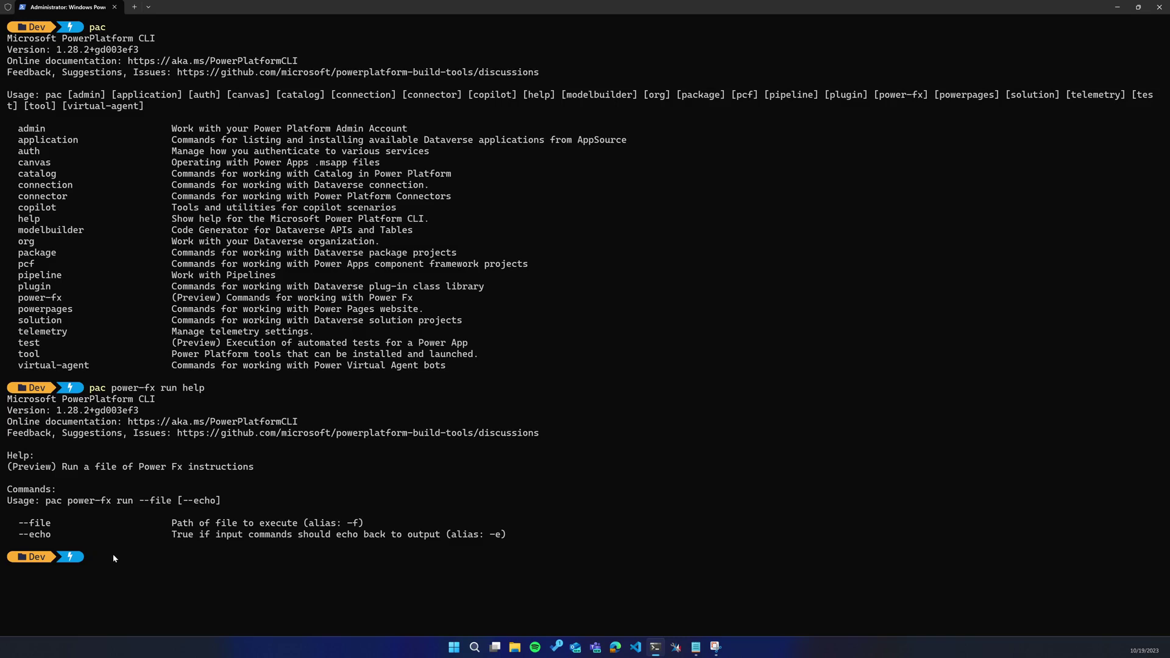
{"action": "type", "text": "pac"}
{"action": "type", "text": " power-fx "}
{"action": "type", "text": "run --"}
{"action": "type", "text": "file "}
{"action": "type", "text": ".\\powerfx.txt"}
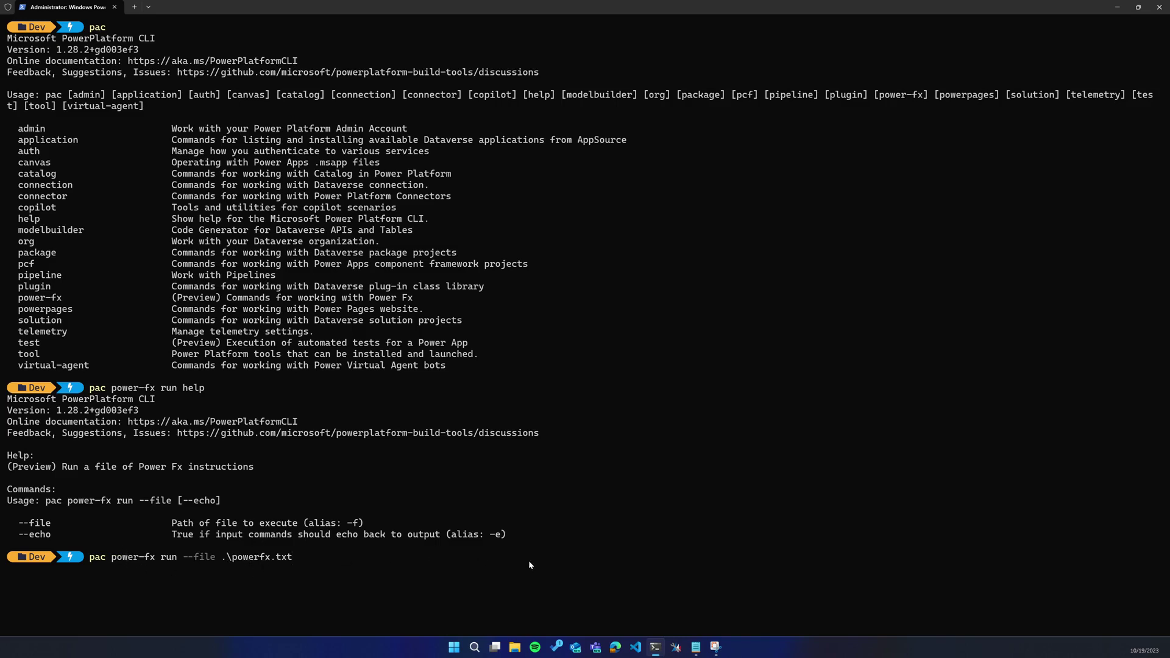
Step: Open powerfx.txt to view its four Collect statements adding contacts
{"action": "left_click", "coordinate": [697, 647]}
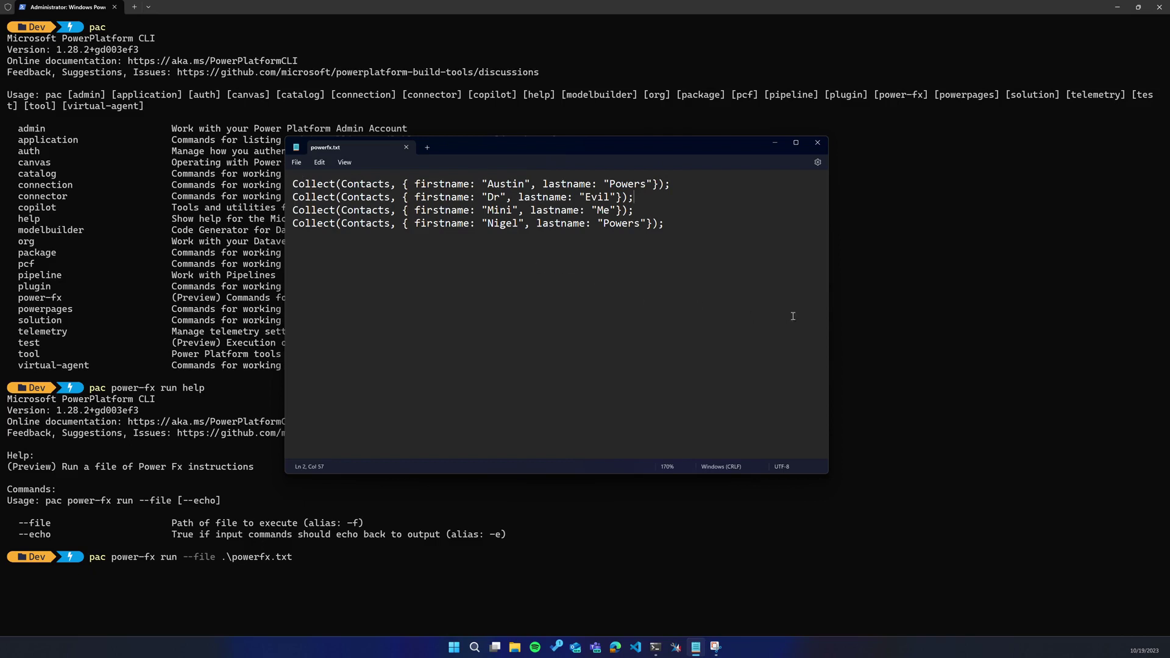
{"action": "left_click", "coordinate": [929, 317]}
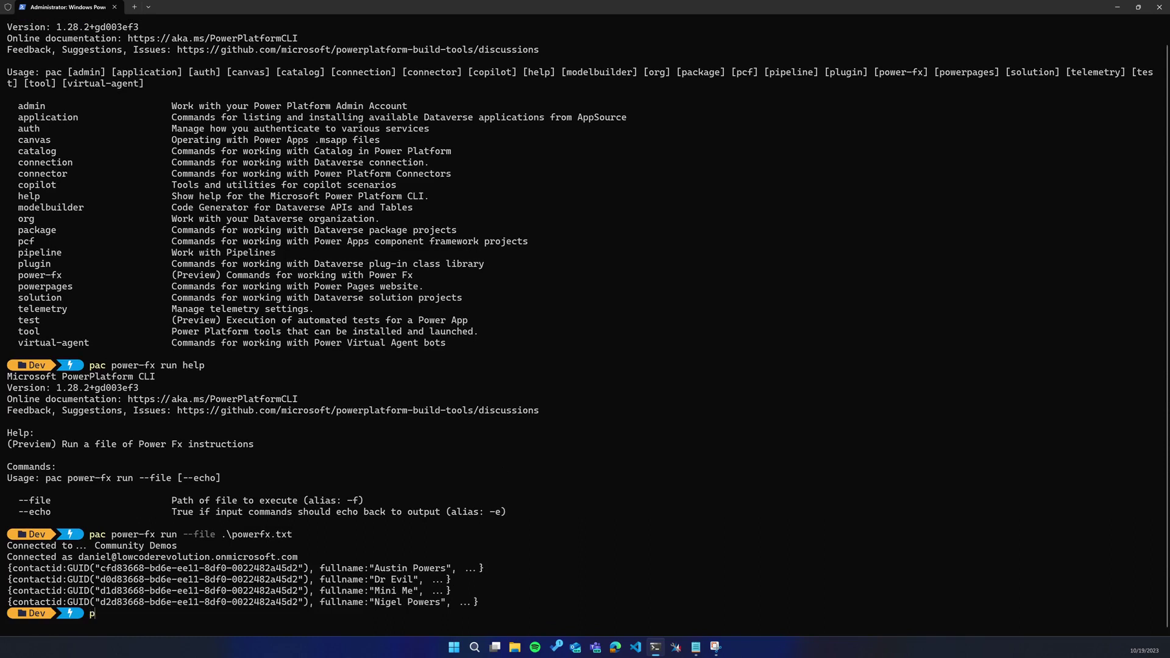
{"action": "type", "text": "pac power-fx "}
{"action": "type", "text": "repl"}
Step: Start a new pac power-fx REPL, list Contacts, and highlight James Bond and the four script-added records
{"action": "key", "text": "Return"}
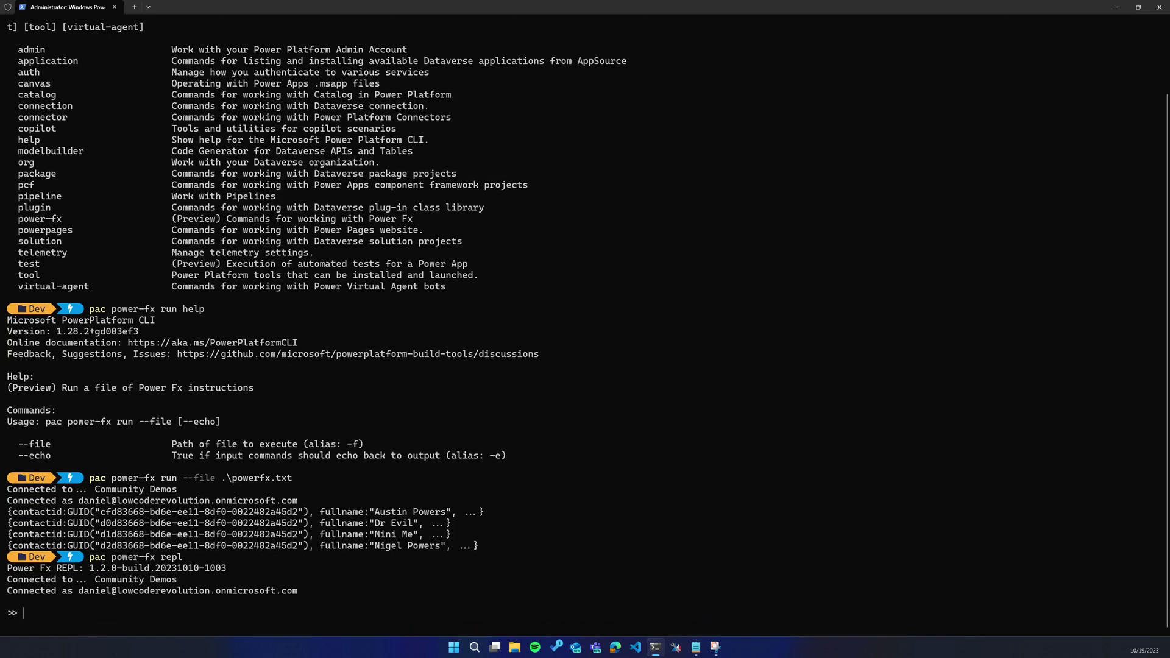
{"action": "type", "text": "conta"}
{"action": "key", "text": "BackSpace"}
{"action": "key", "text": "BackSpace"}
{"action": "key", "text": "BackSpace"}
{"action": "key", "text": "BackSpace"}
{"action": "type", "text": "Contacts"}
{"action": "key", "text": "Return"}
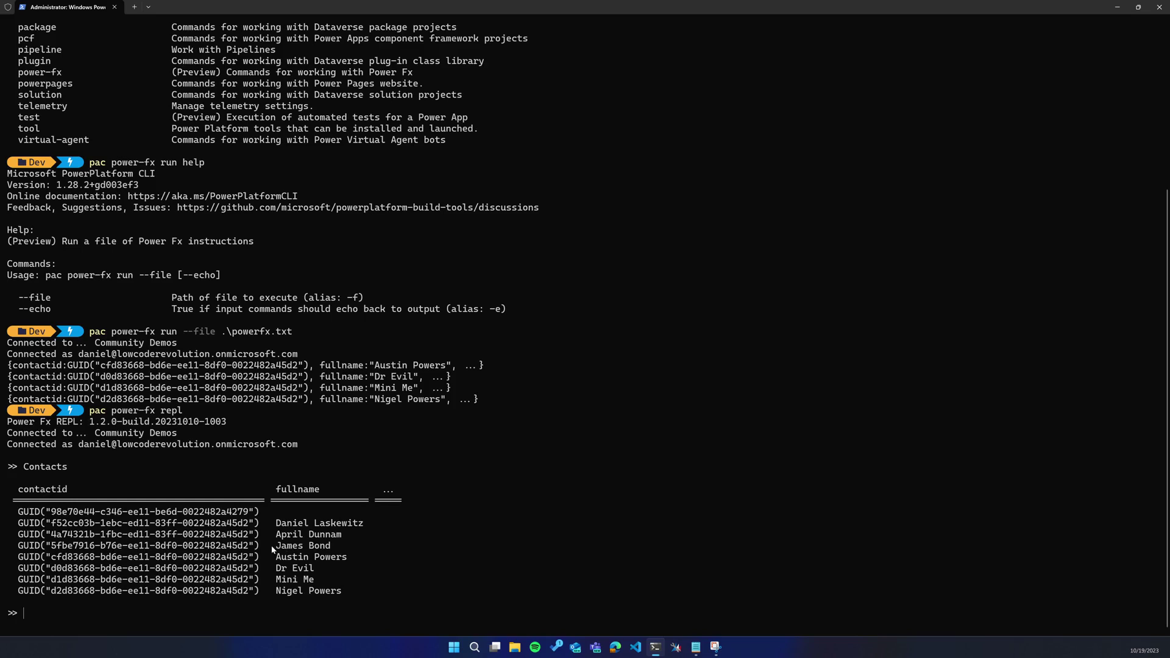
{"action": "left_click_drag", "start_coordinate": [274, 547], "coordinate": [329, 550]}
{"action": "mouse_move", "coordinate": [344, 589]}
{"action": "left_mouse_down"}
{"action": "mouse_move", "coordinate": [216, 560]}
{"action": "mouse_move", "coordinate": [19, 557]}
{"action": "left_mouse_up"}
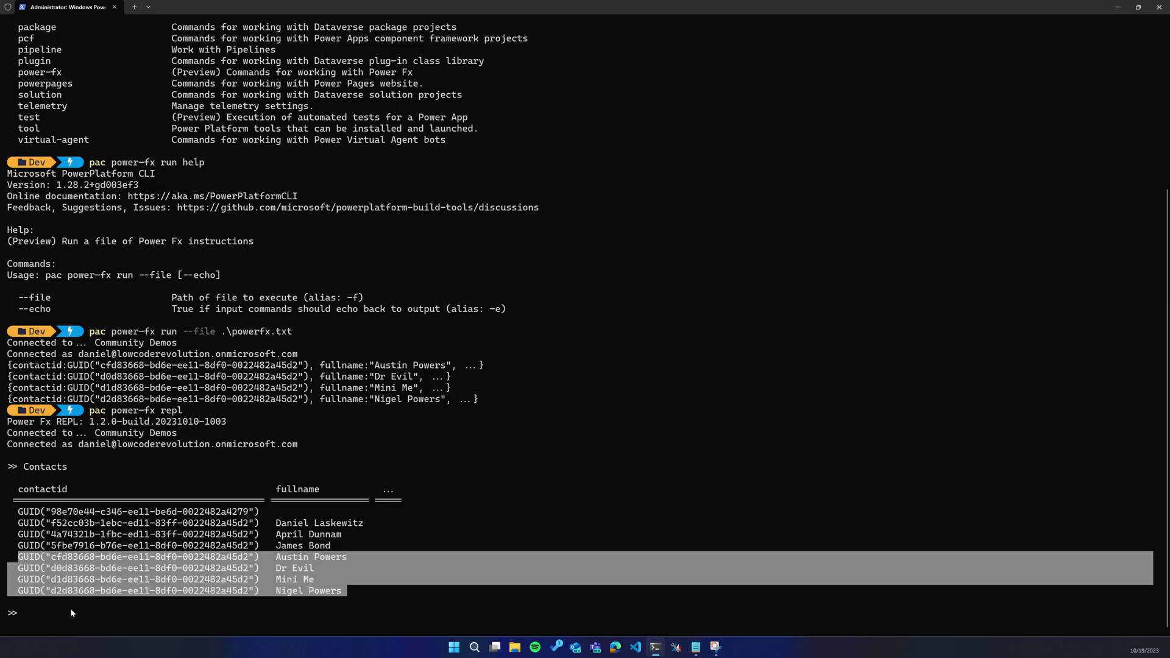